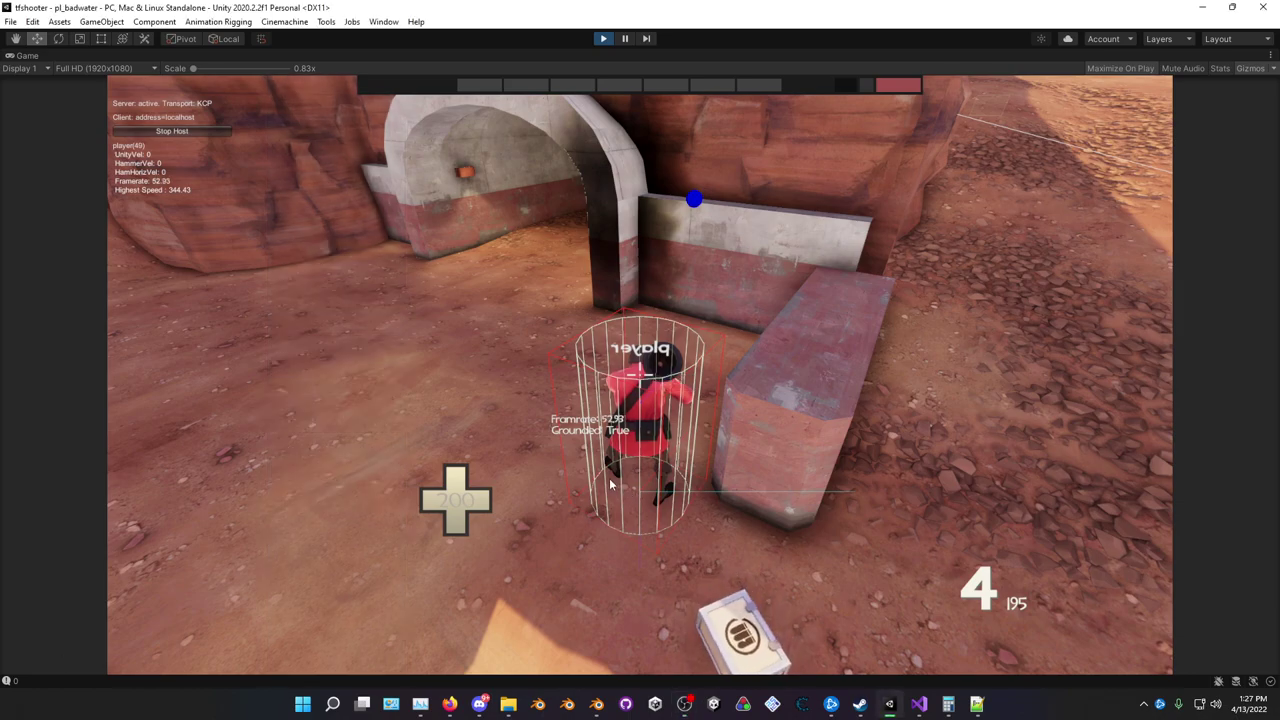
- Fire one shot, then back the player away from the arch along the ledge
click(640, 375)
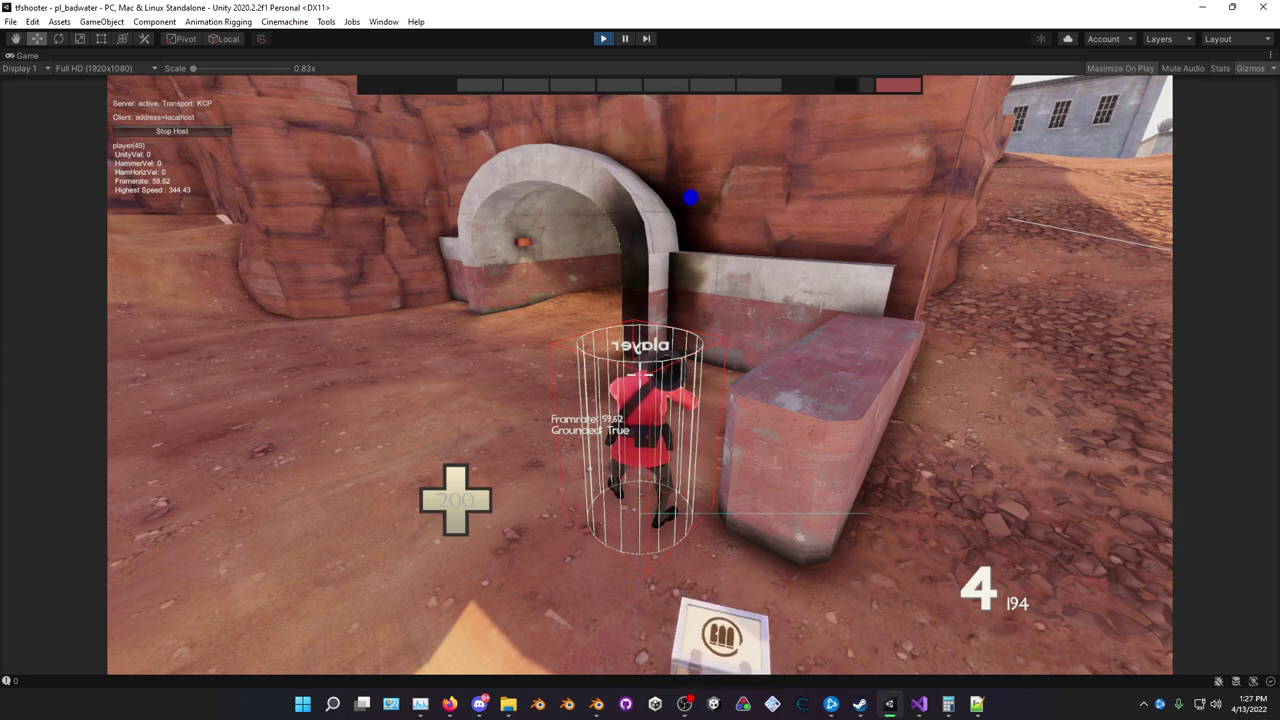
key(s)
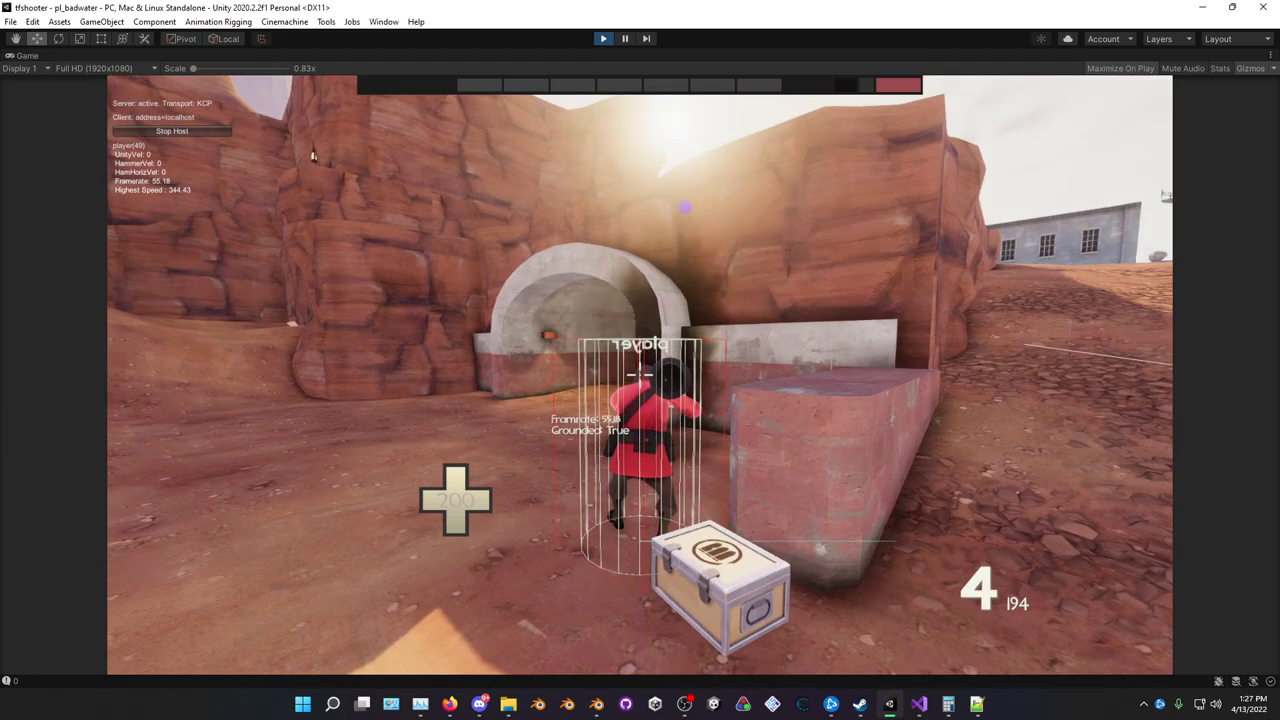
key(s)
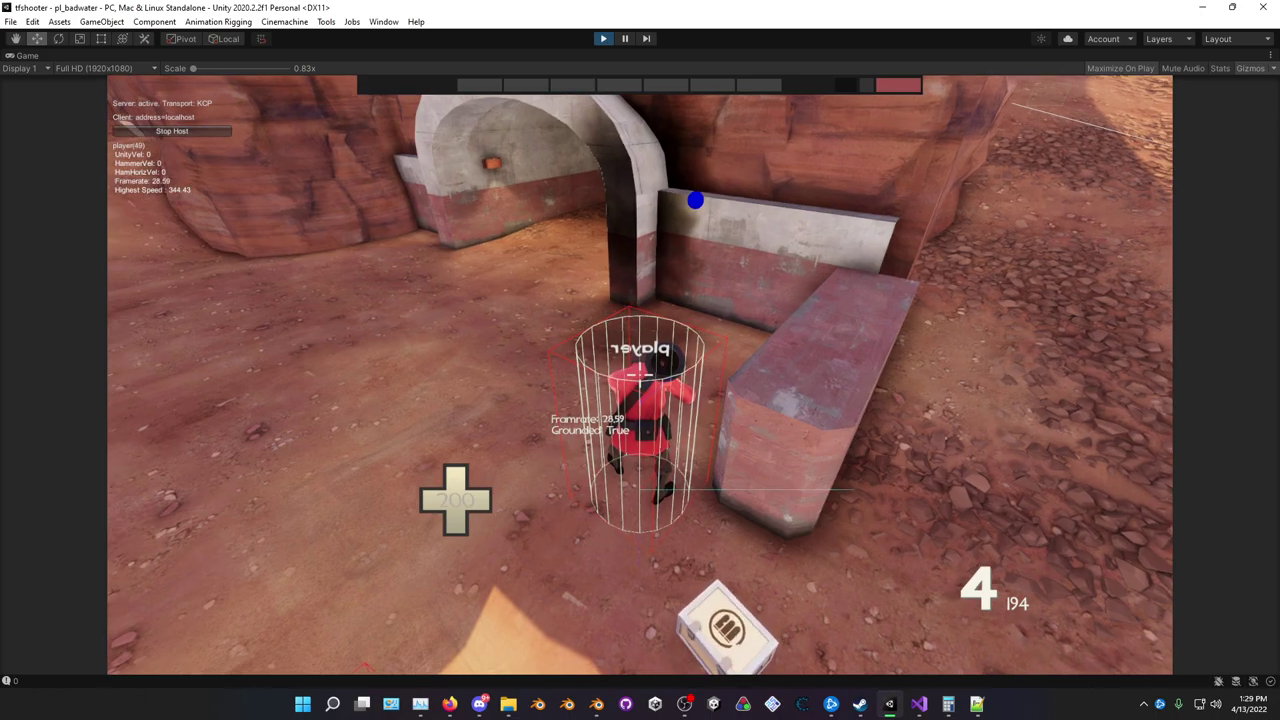
- Run the player past the wall, over the ammo pickup, and back to the arch wall
key(w)
key(w)
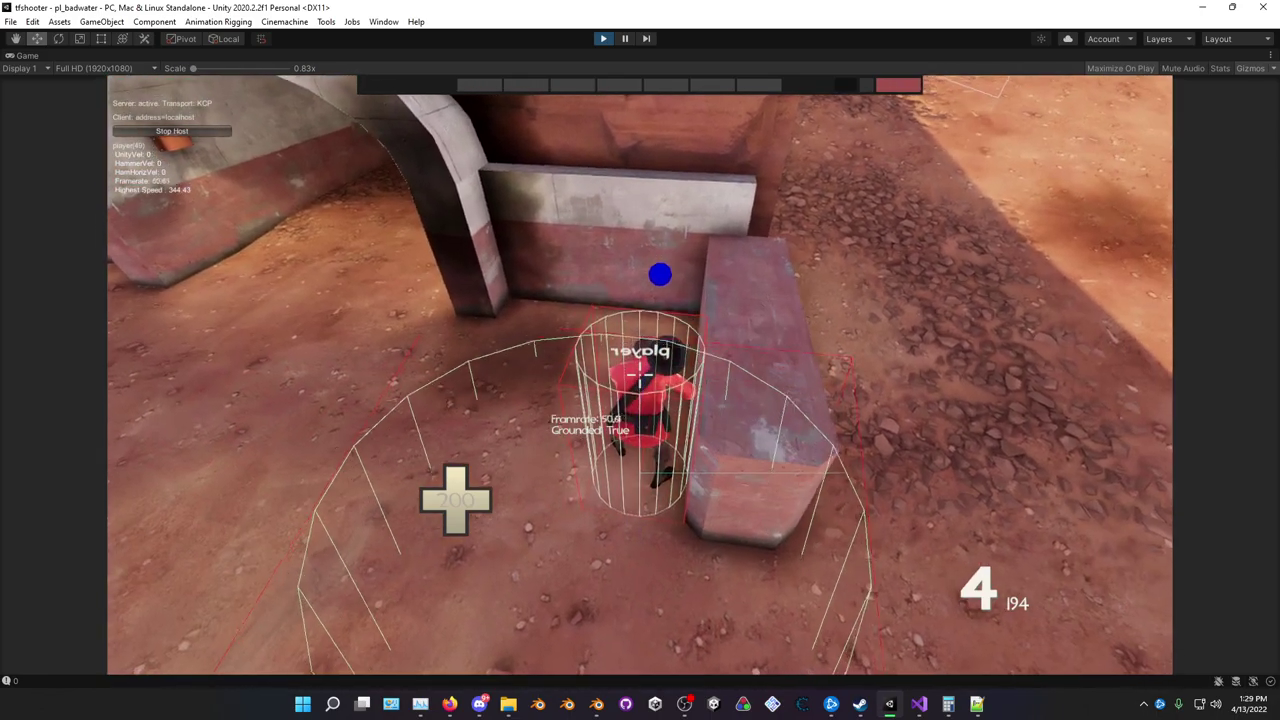
key(w)
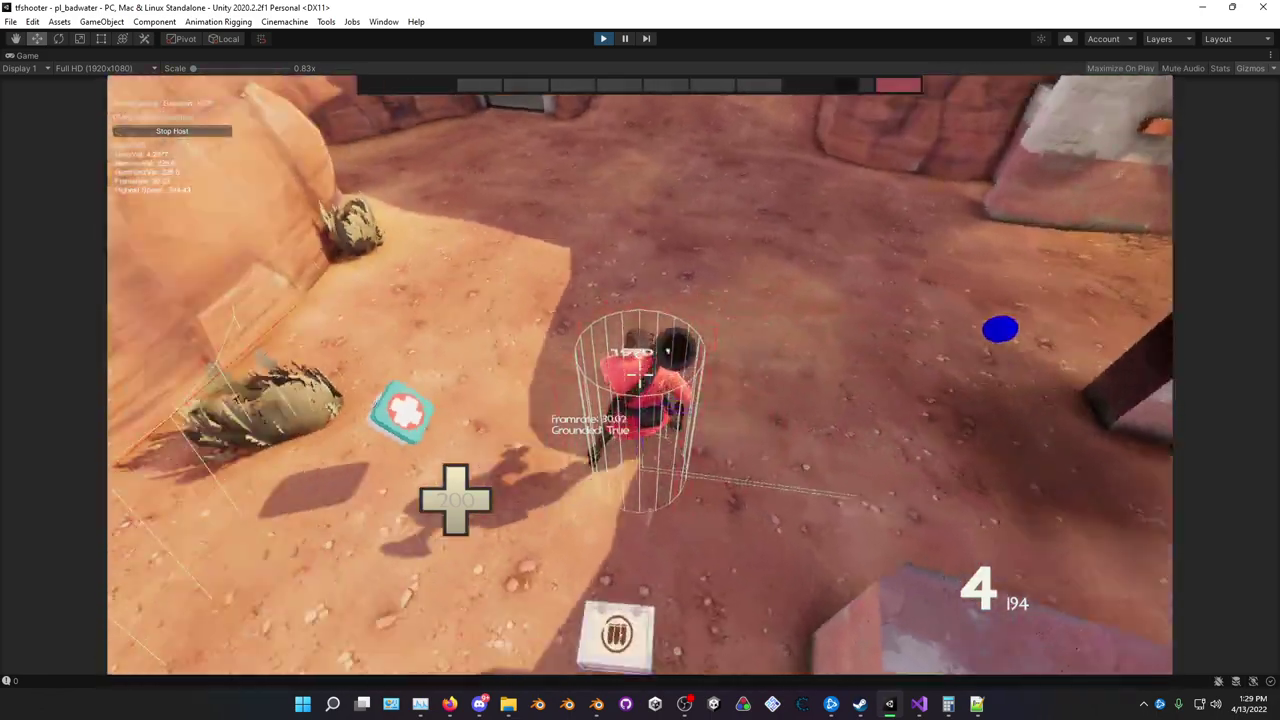
key(w)
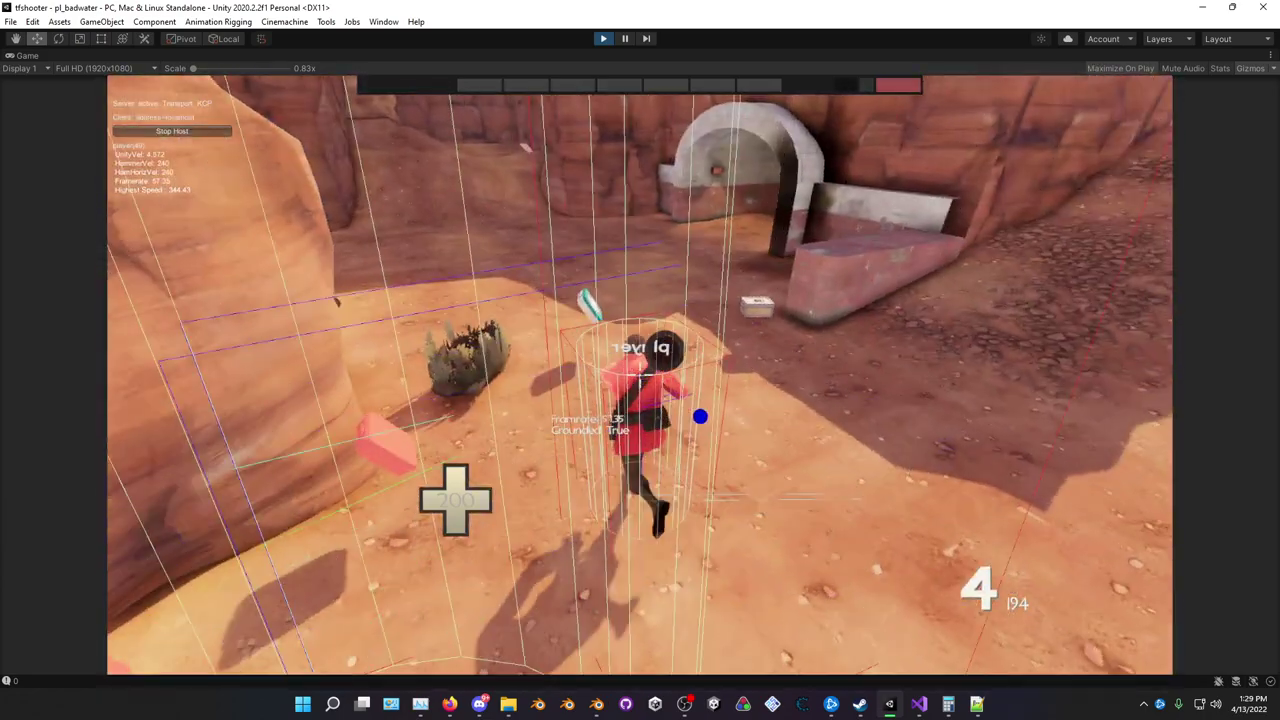
key(w)
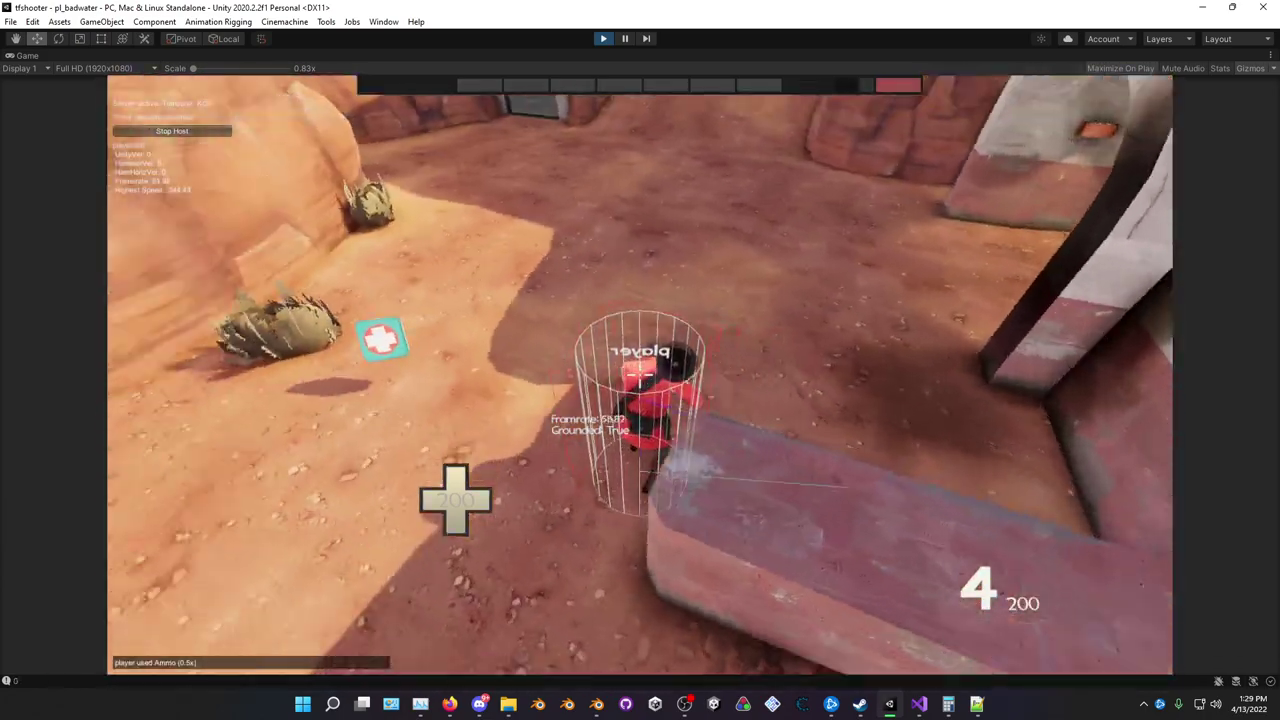
key(w)
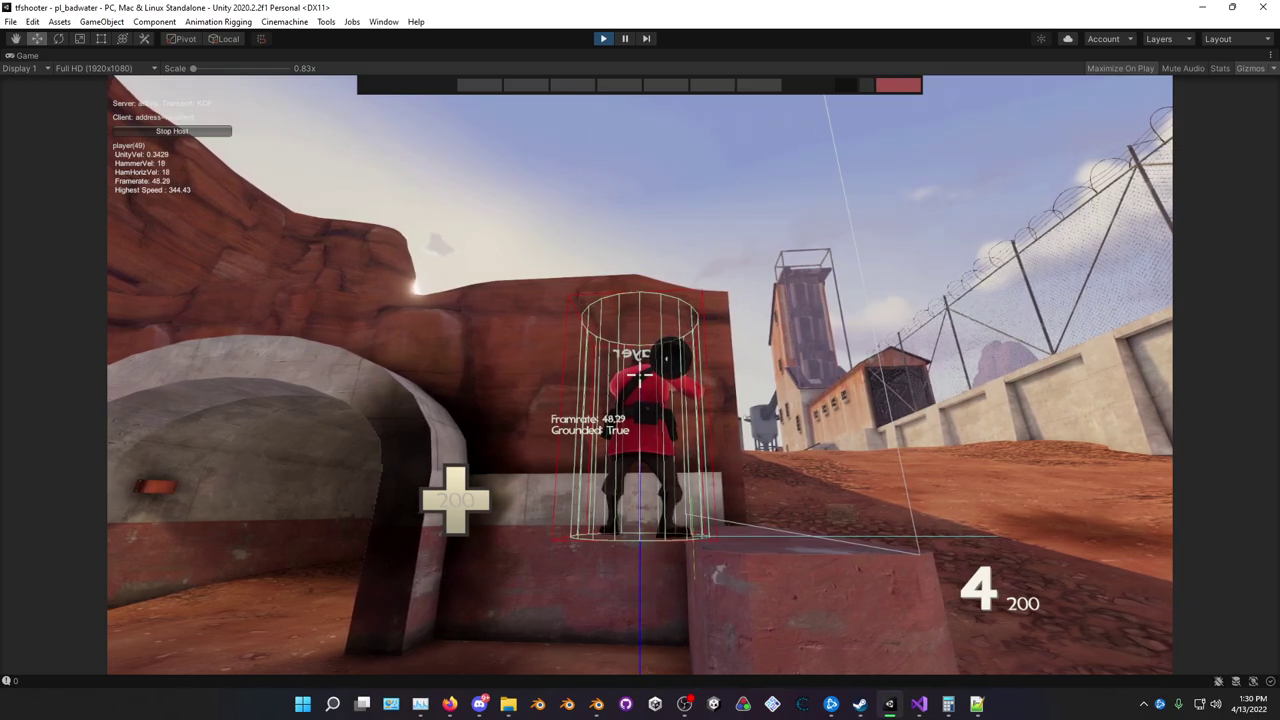
- Attempt a Ctrl+S scene save (blocked in Play mode), then jump the player at the wall
key(ctrl+s)
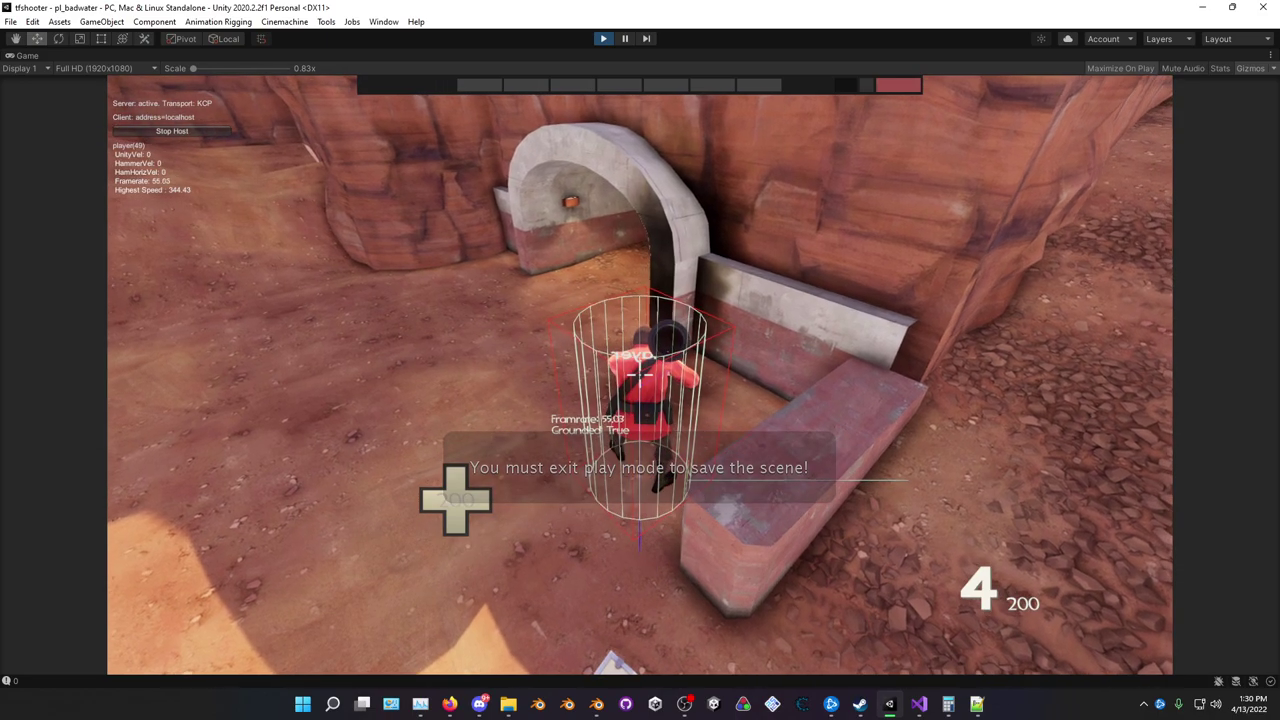
key(ctrl+s)
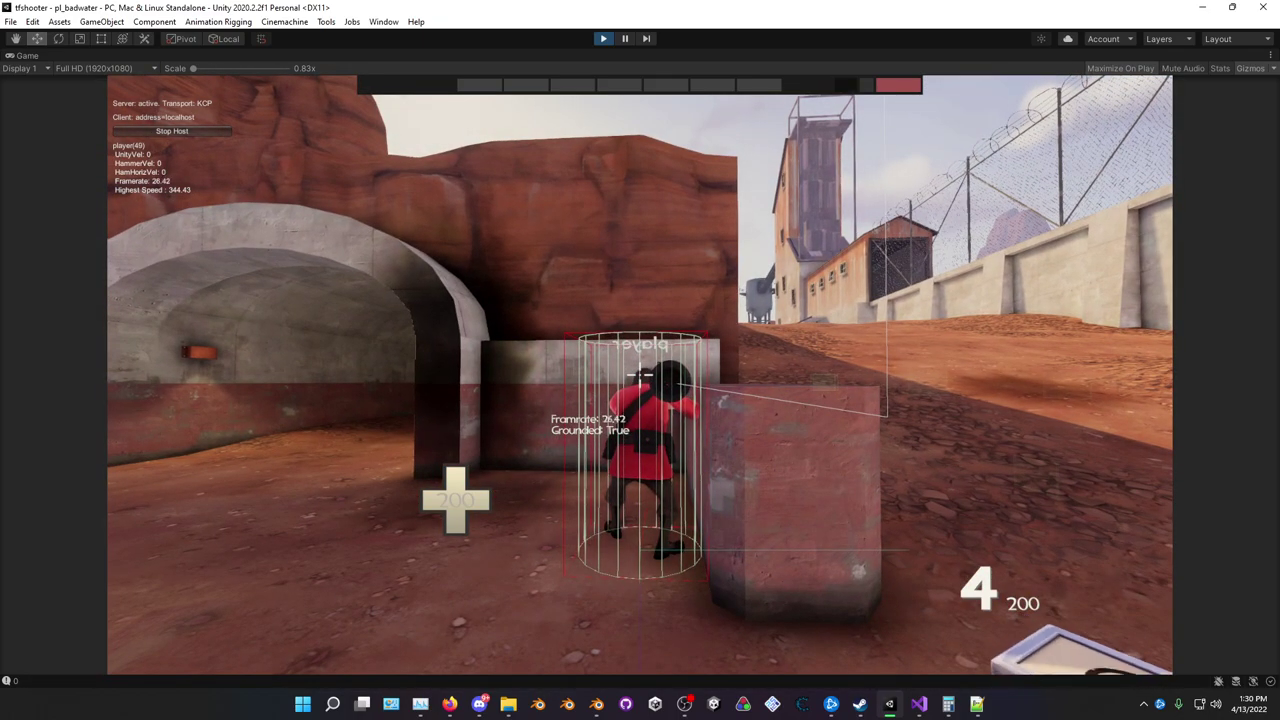
key(space)
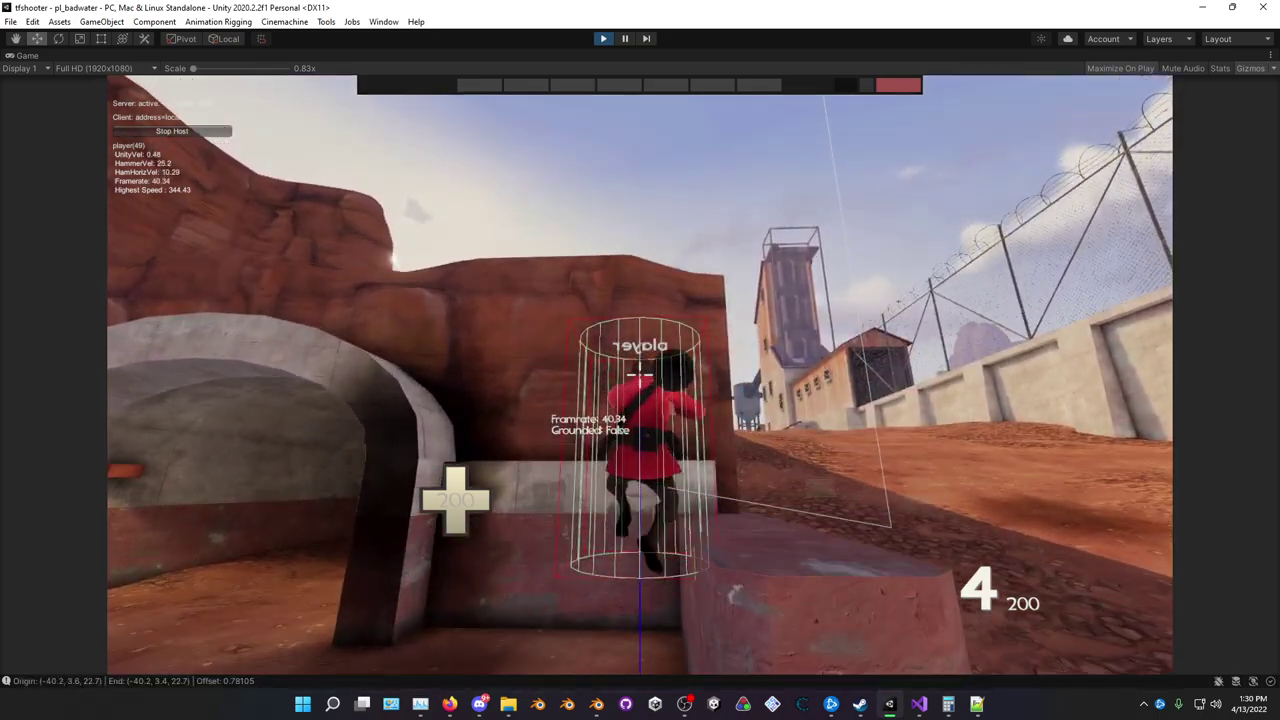
key(w)
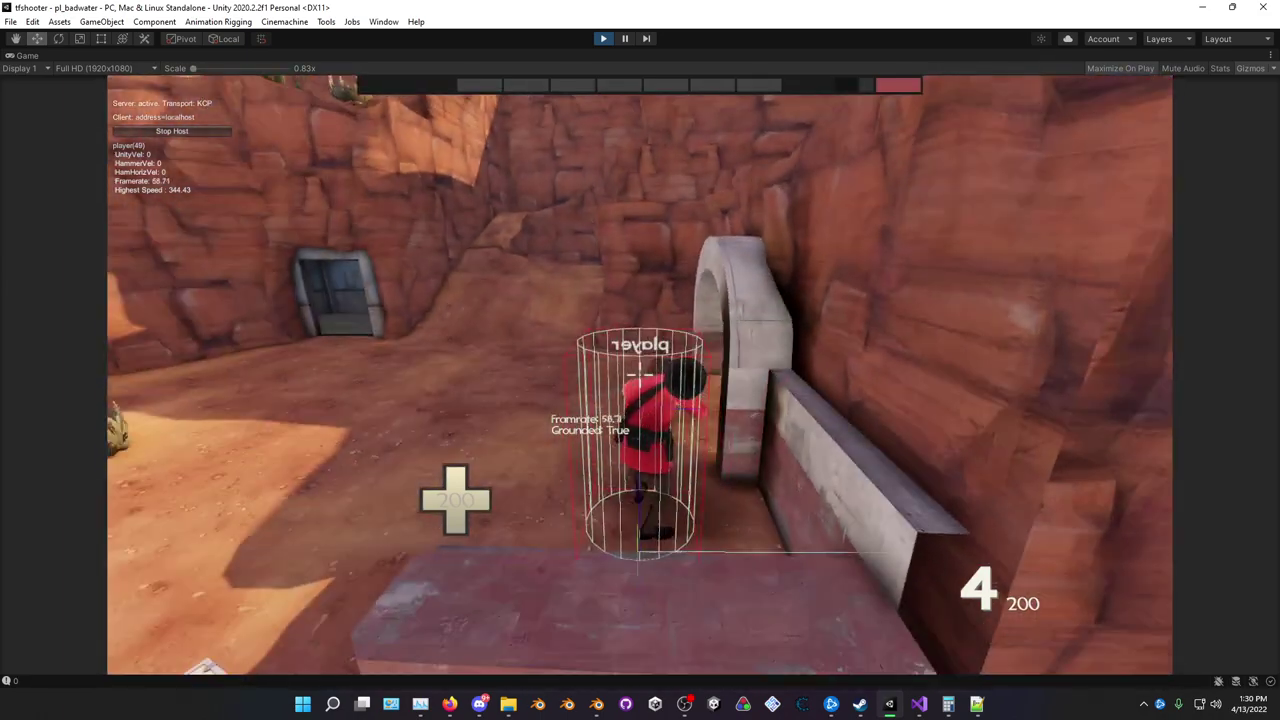
- Walk the player forward toward the arch onto the concrete ledge edge
key(w)
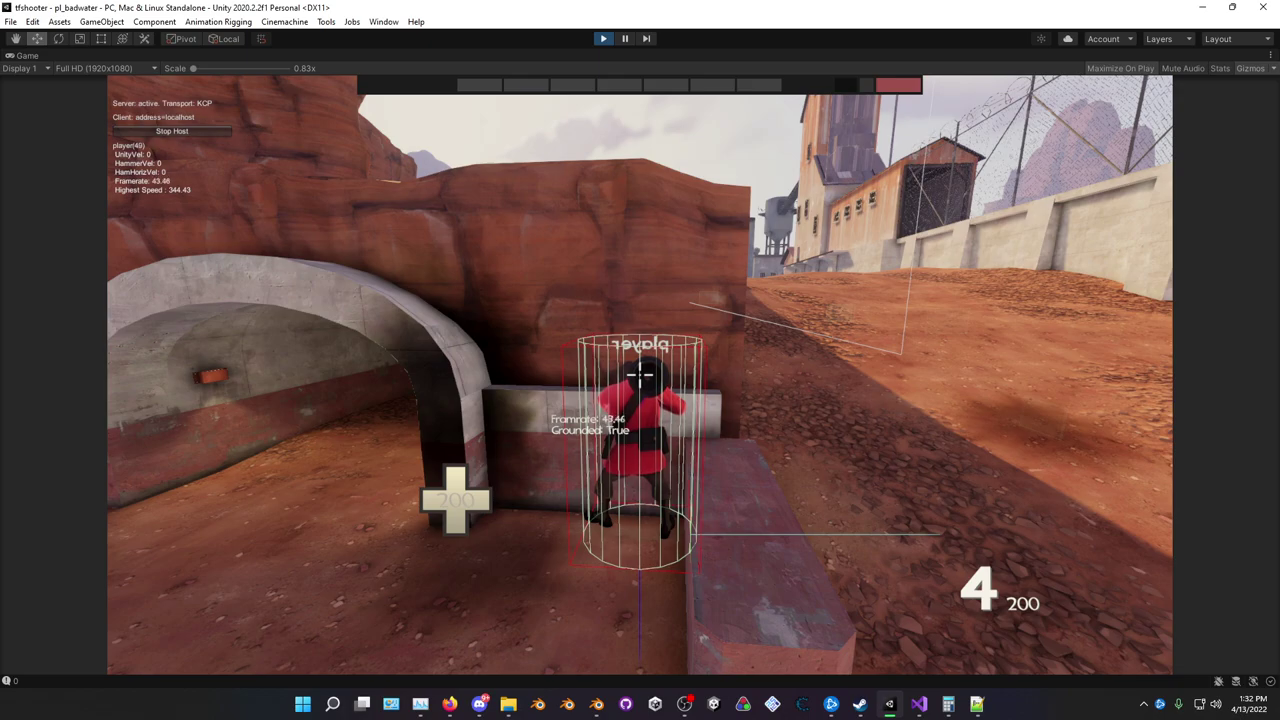
- Drop the player off the ledge to the ground and pause on the Soldier loadout menu
key(w)
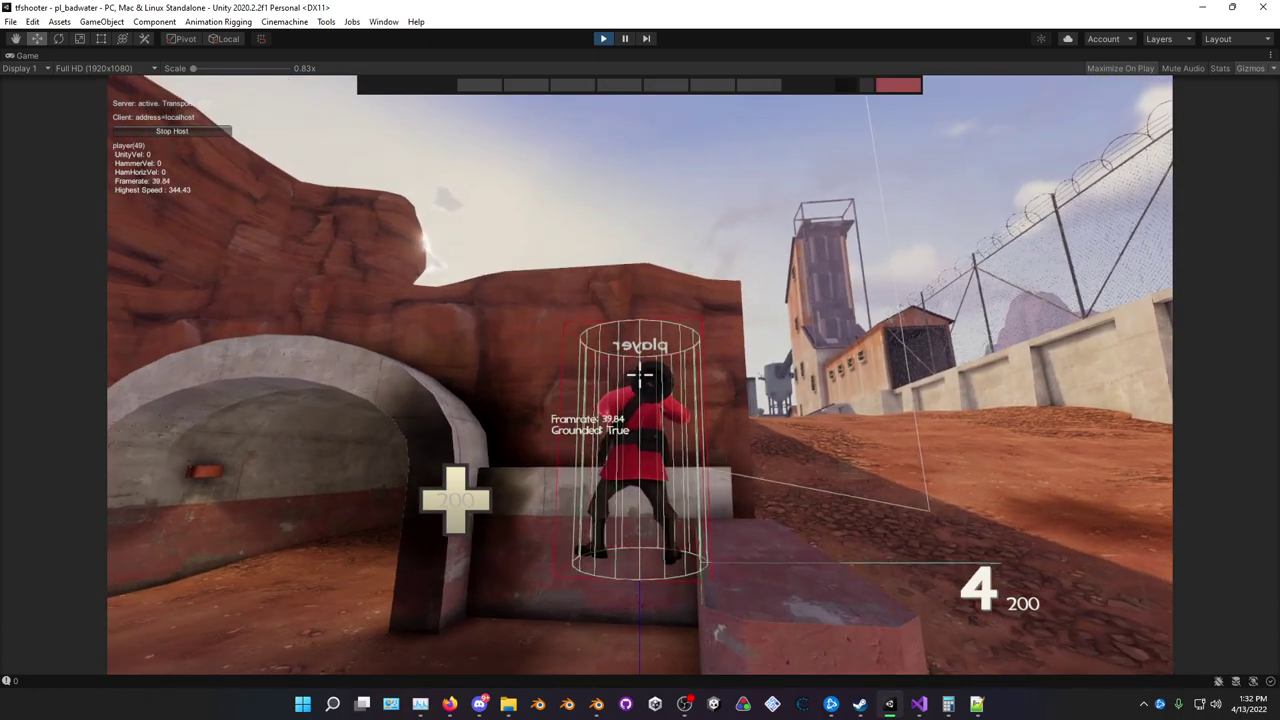
key(space)
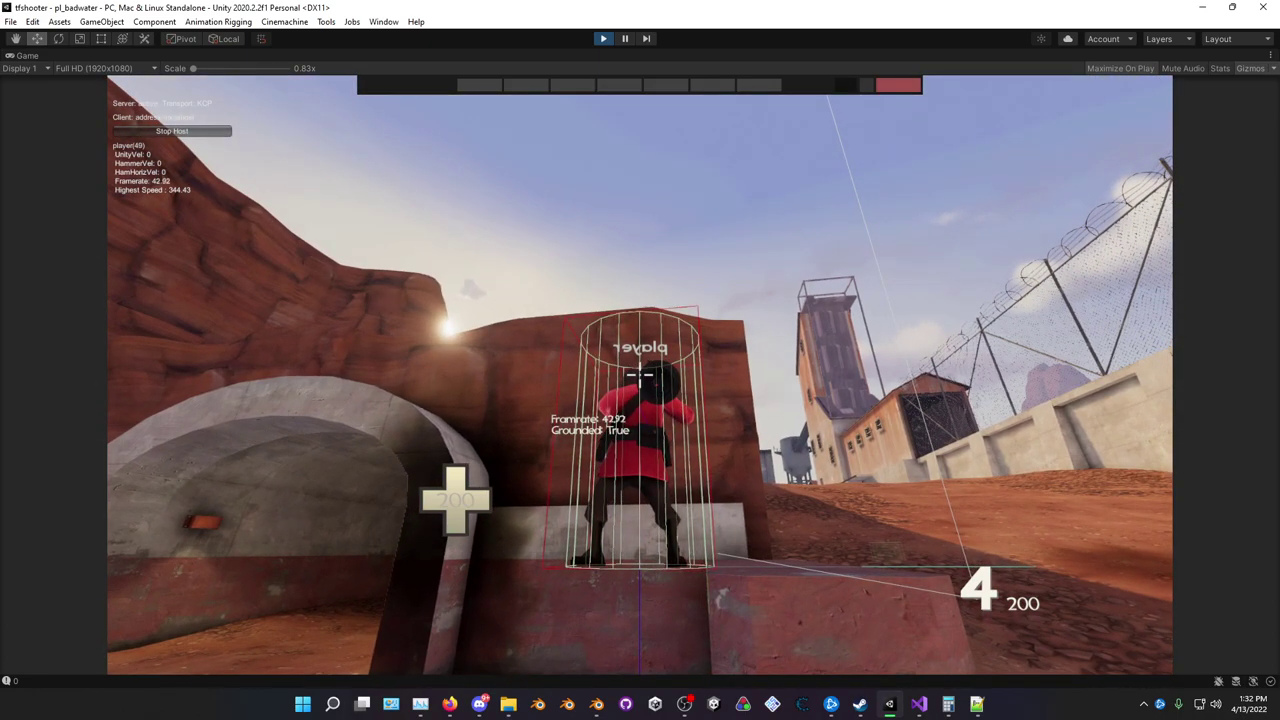
key(s)
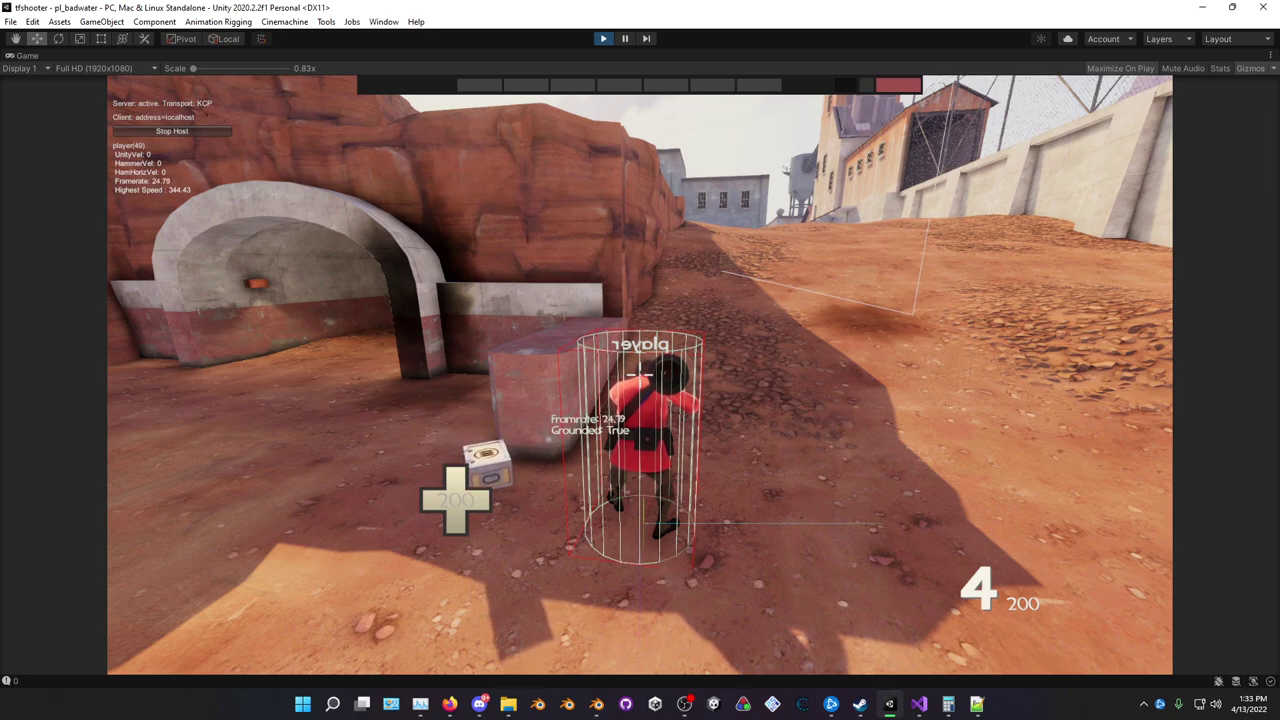
key(Escape)
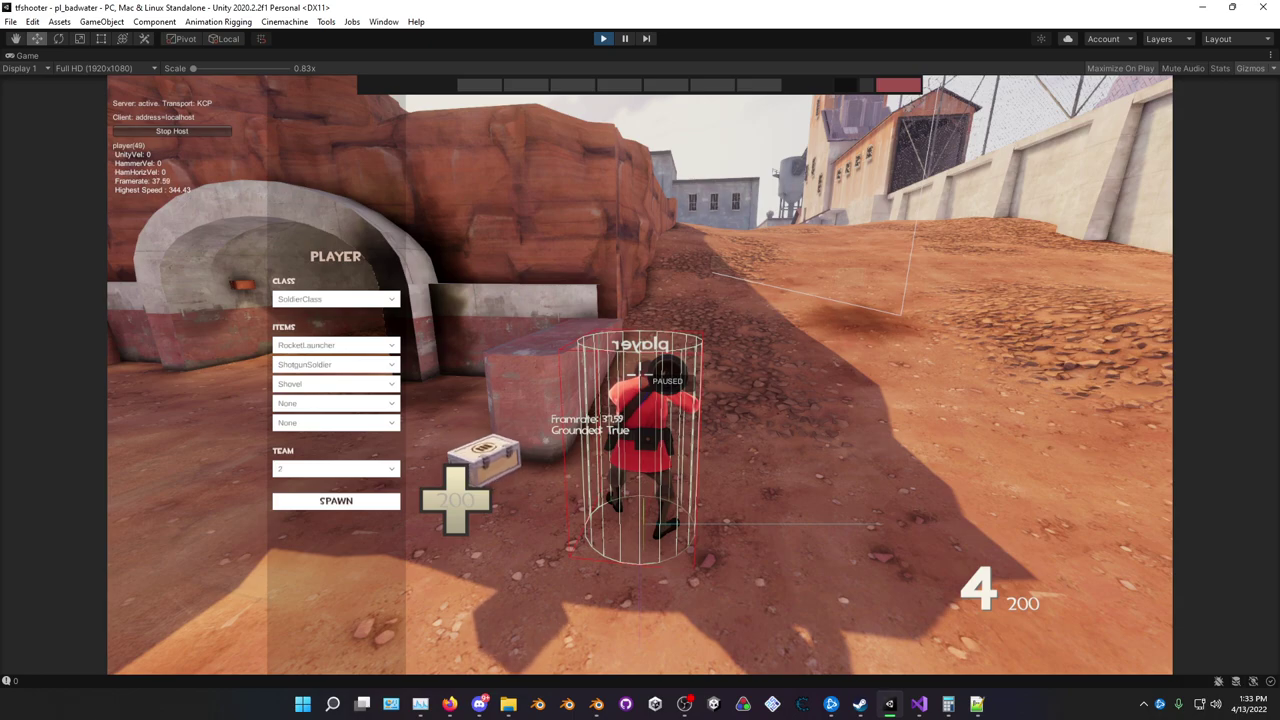
- Resume, run toward the tunnel and rocket-jump, then pause on the Soldier loadout menu
key(Escape)
key(w)
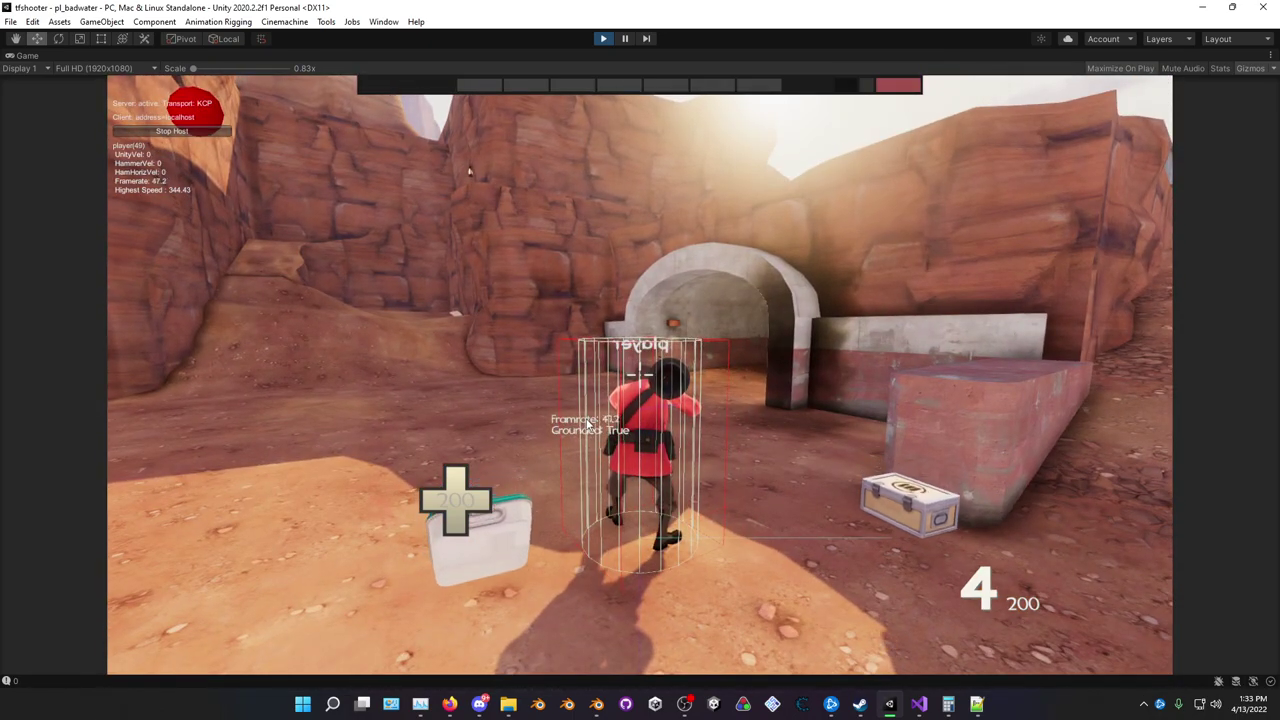
key(w)
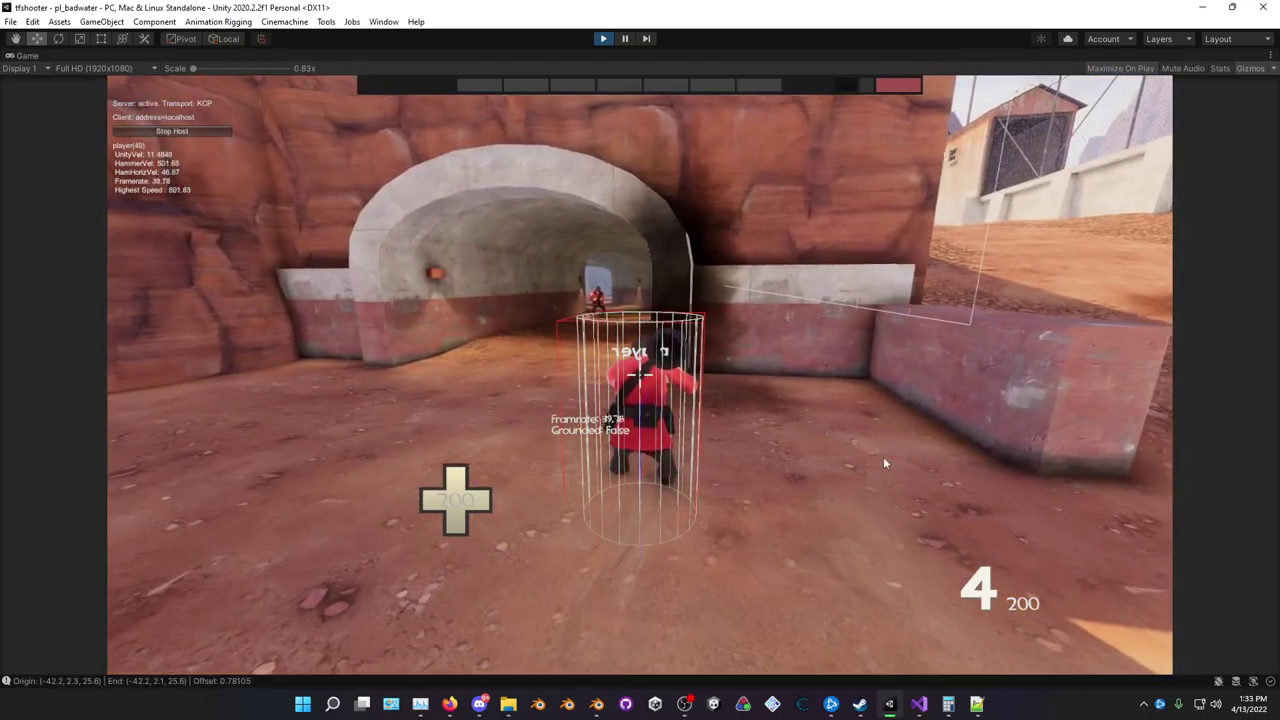
click(640, 372)
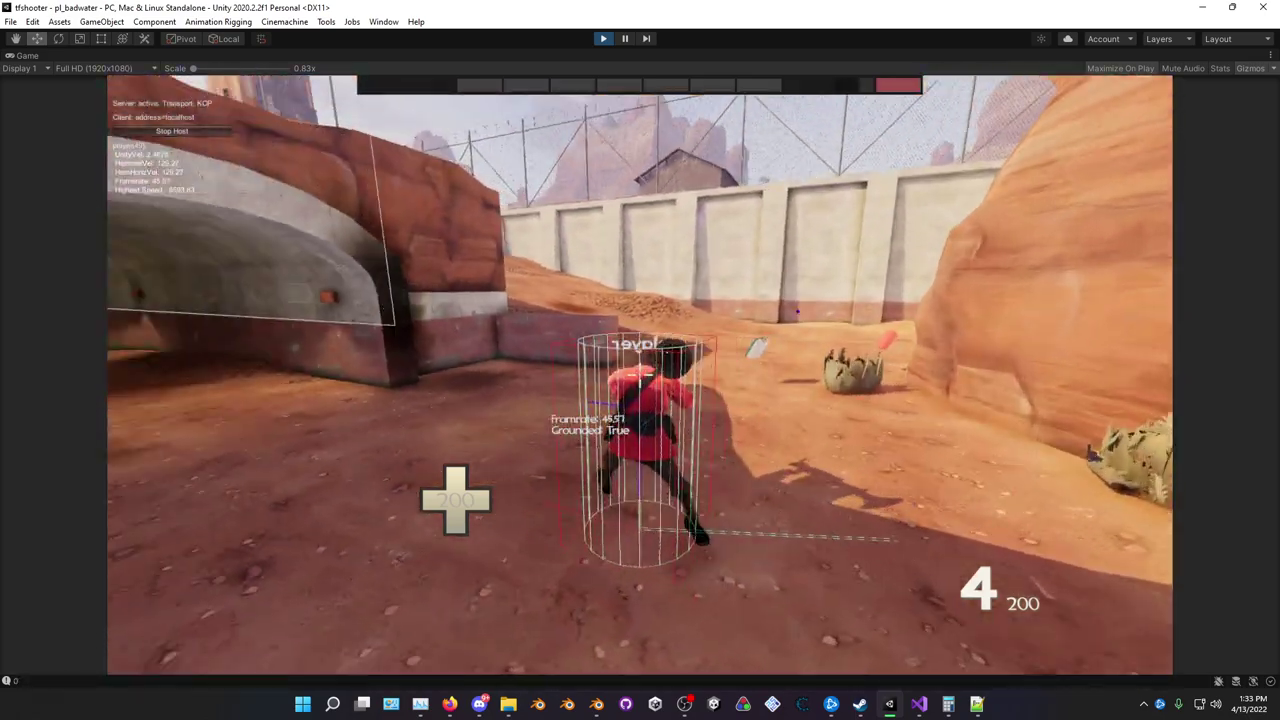
key(Escape)
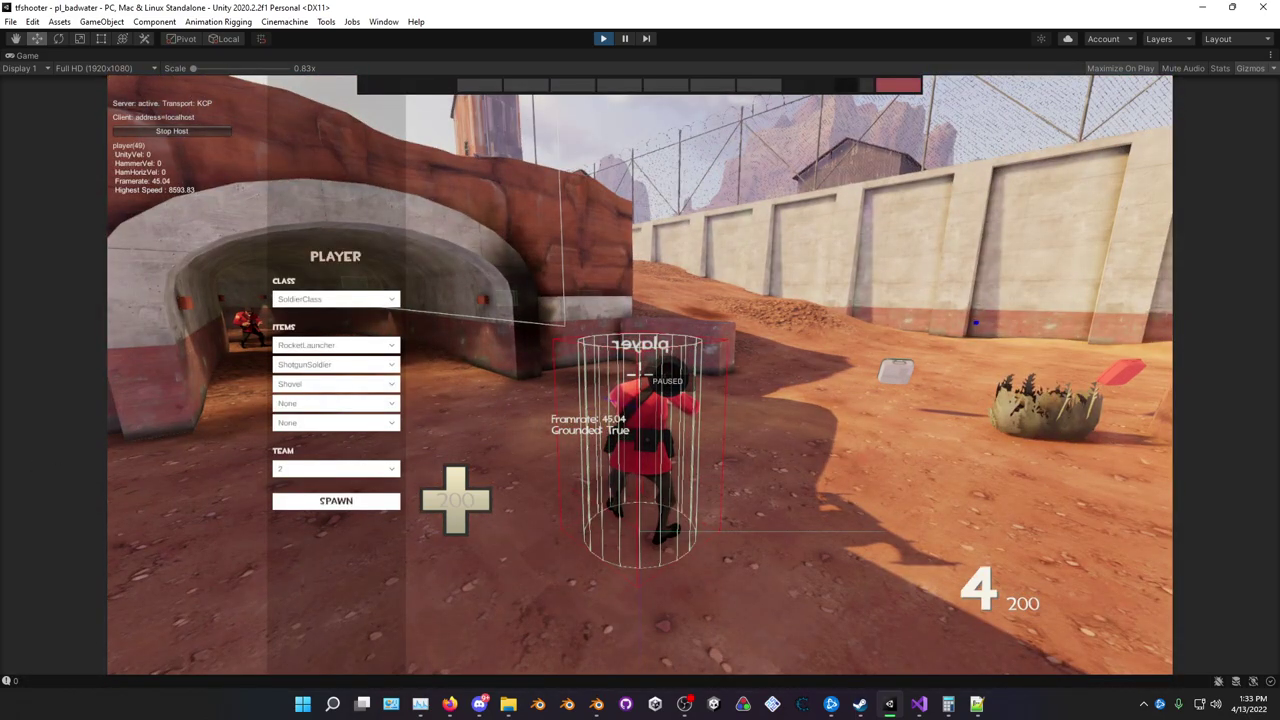